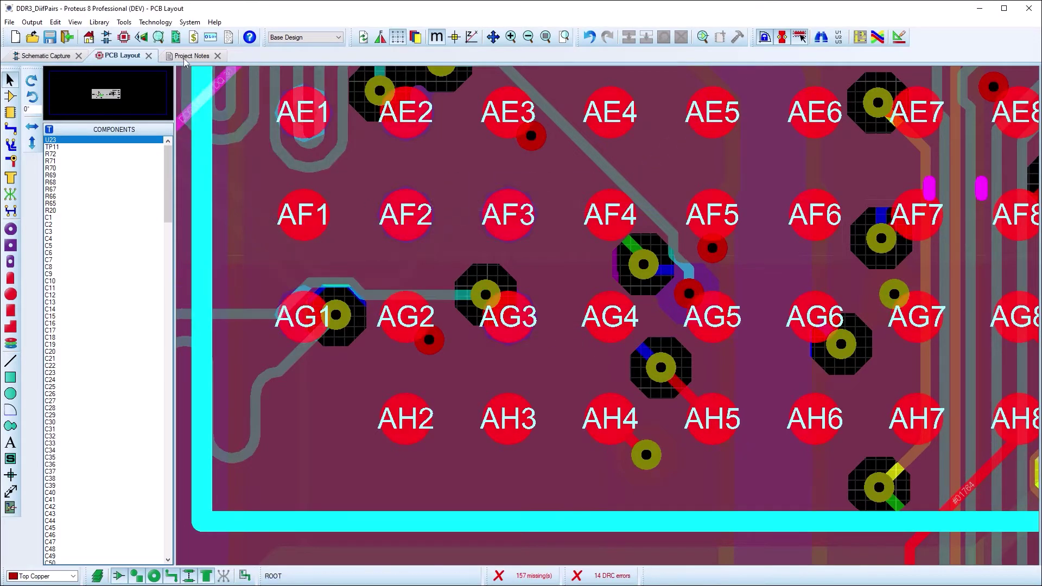
Enable teardrops in the Technology teardropping configuration and apply it to the board.
click(163, 26)
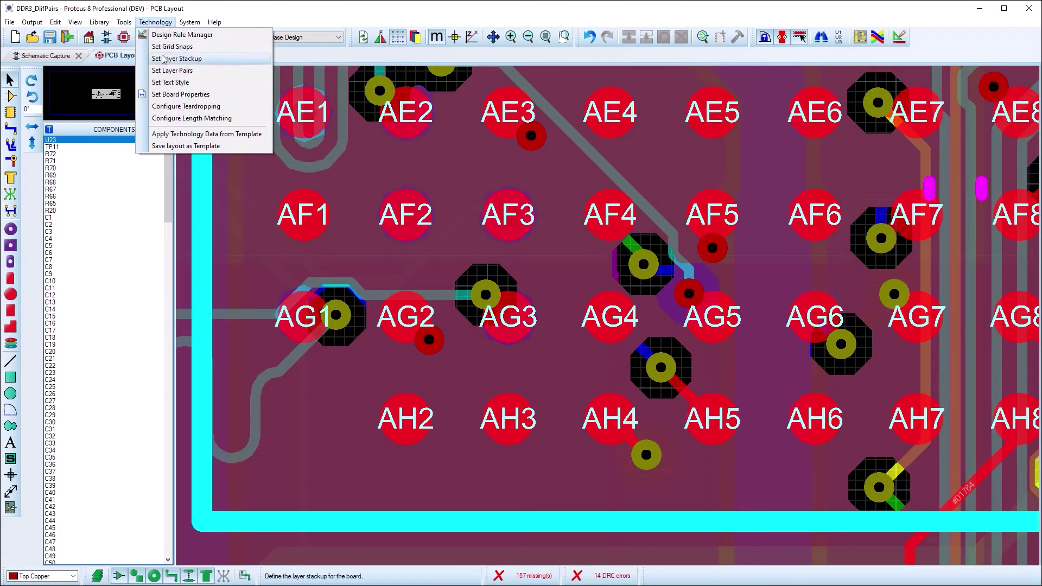
click(164, 108)
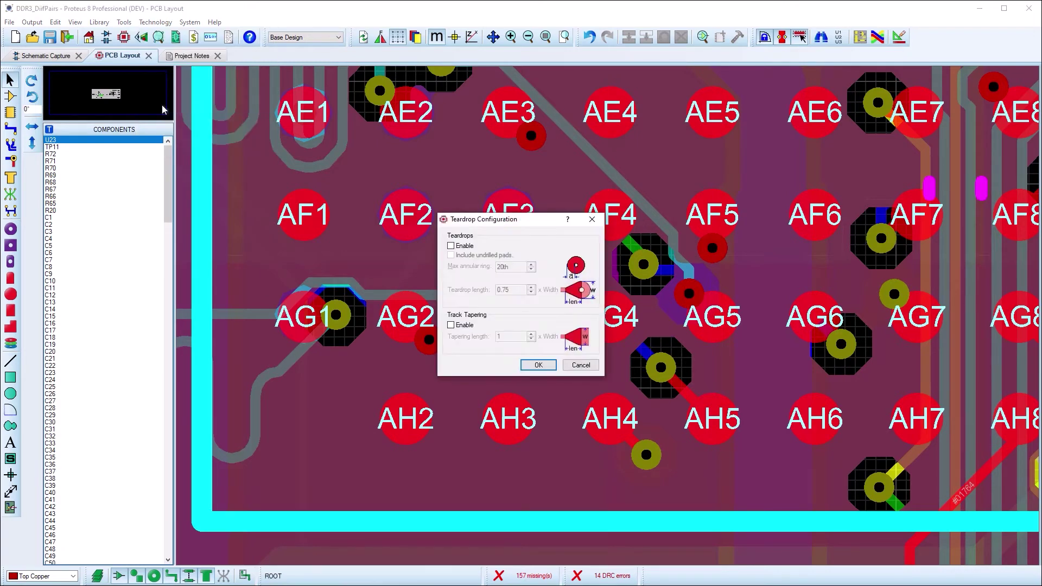
click(451, 246)
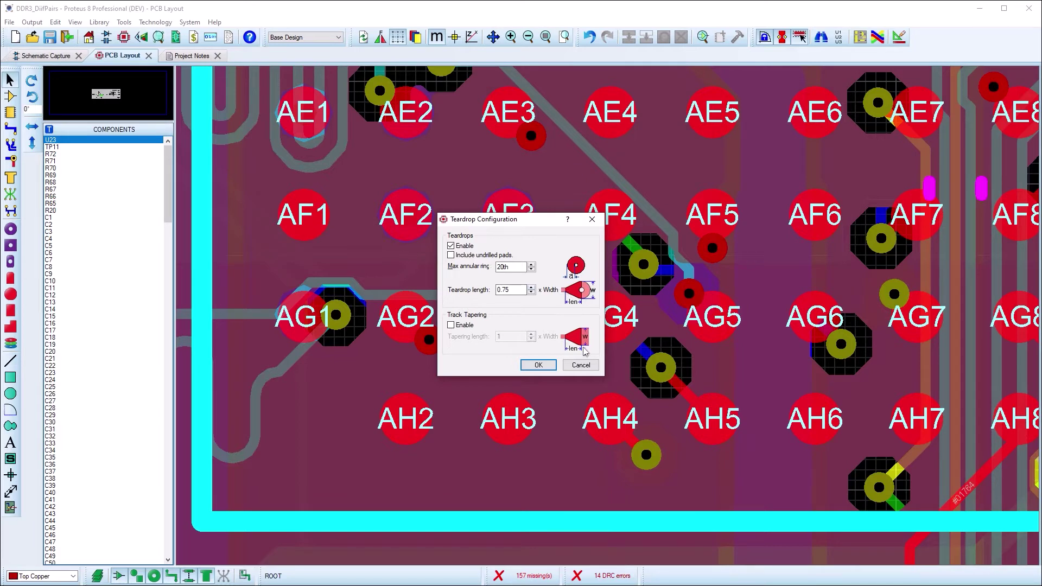
click(554, 366)
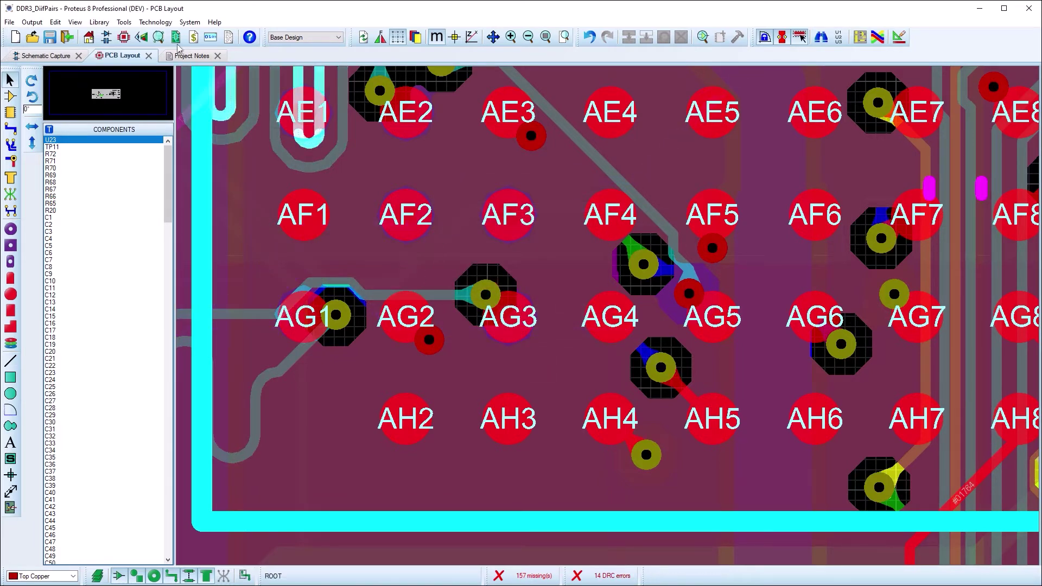
Turn on Include undrilled pads in the teardrop configuration and apply it.
click(155, 22)
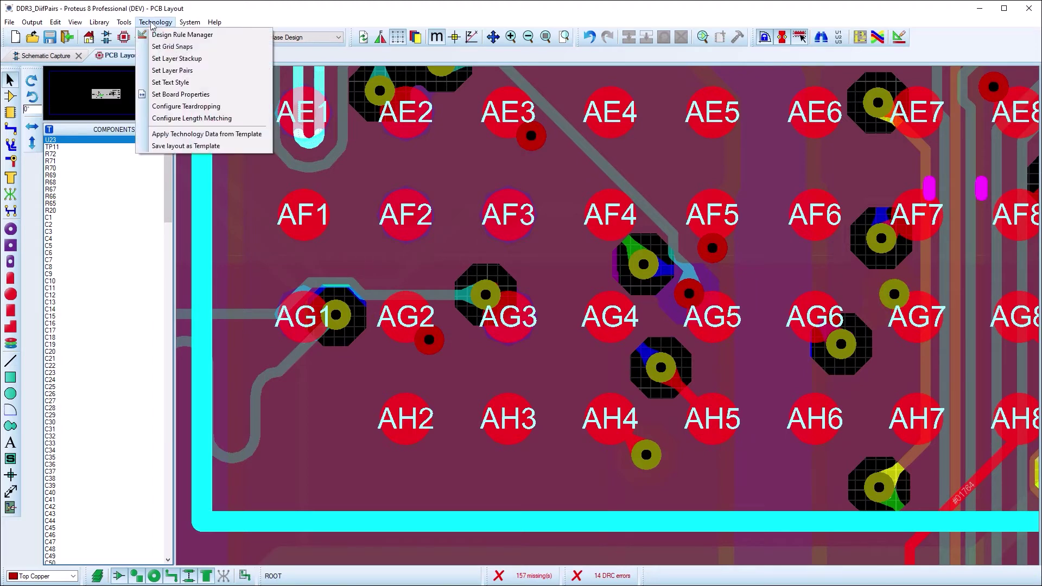
click(175, 109)
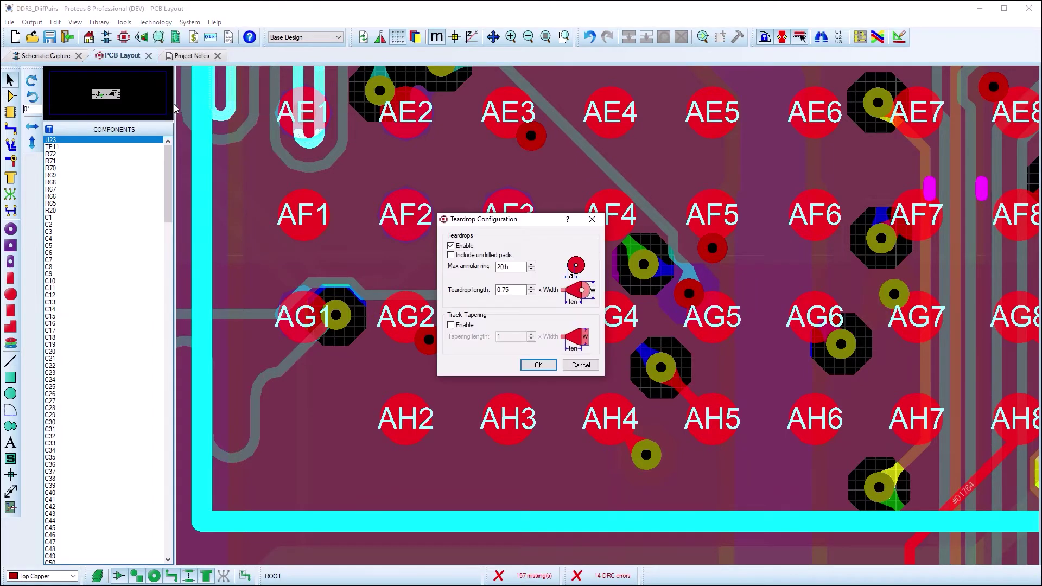
click(450, 256)
click(537, 365)
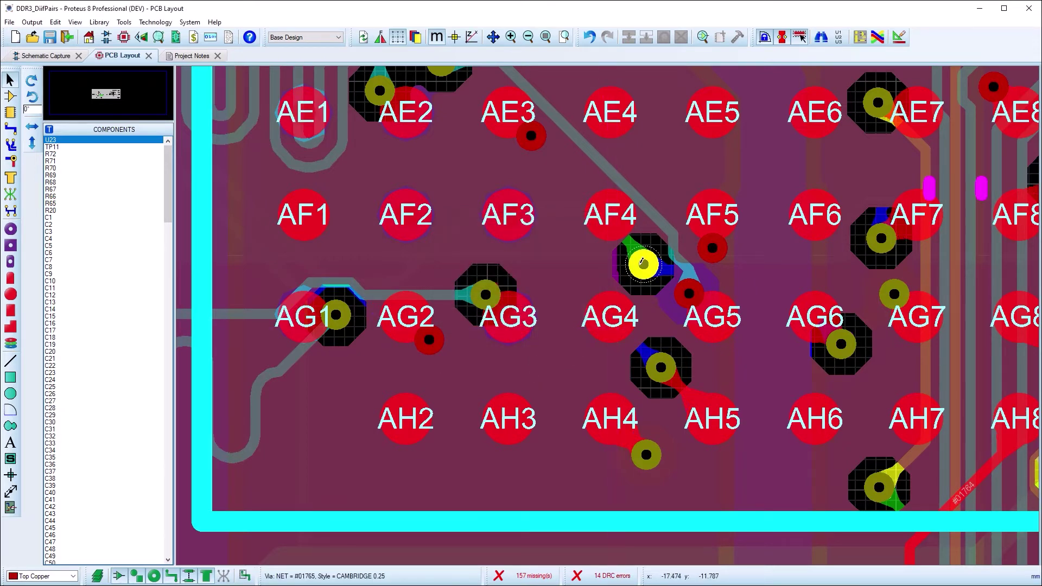
Set Teardrop to Disable in the properties of the via on #01765, then deselect it.
right_click(643, 263)
click(676, 307)
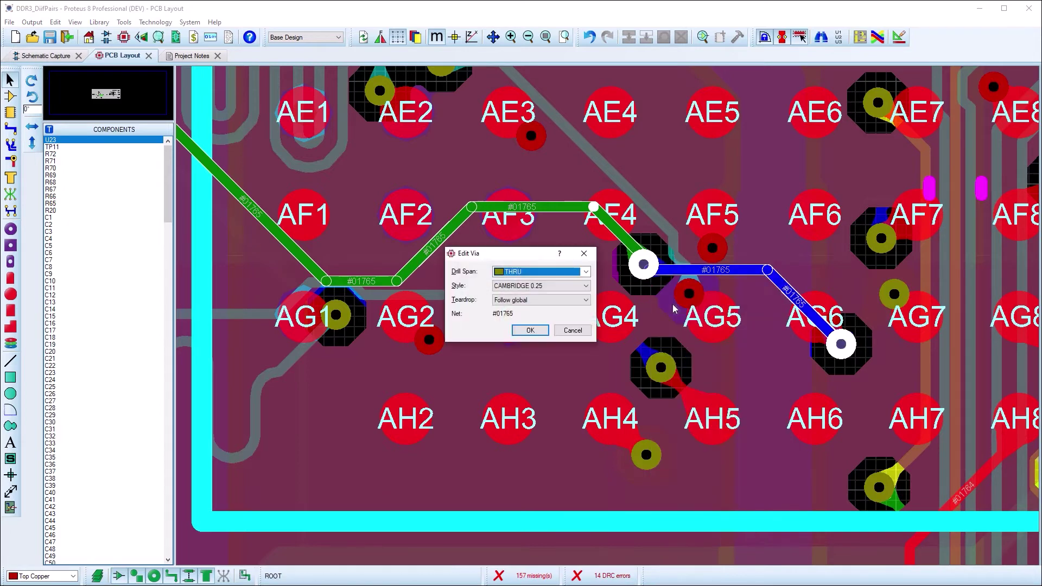
click(549, 301)
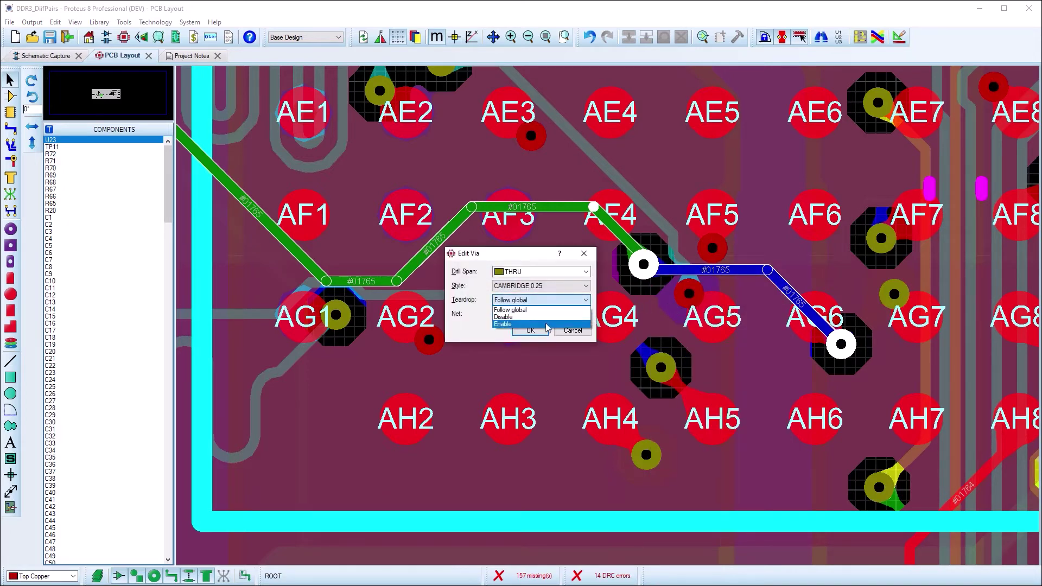
click(549, 317)
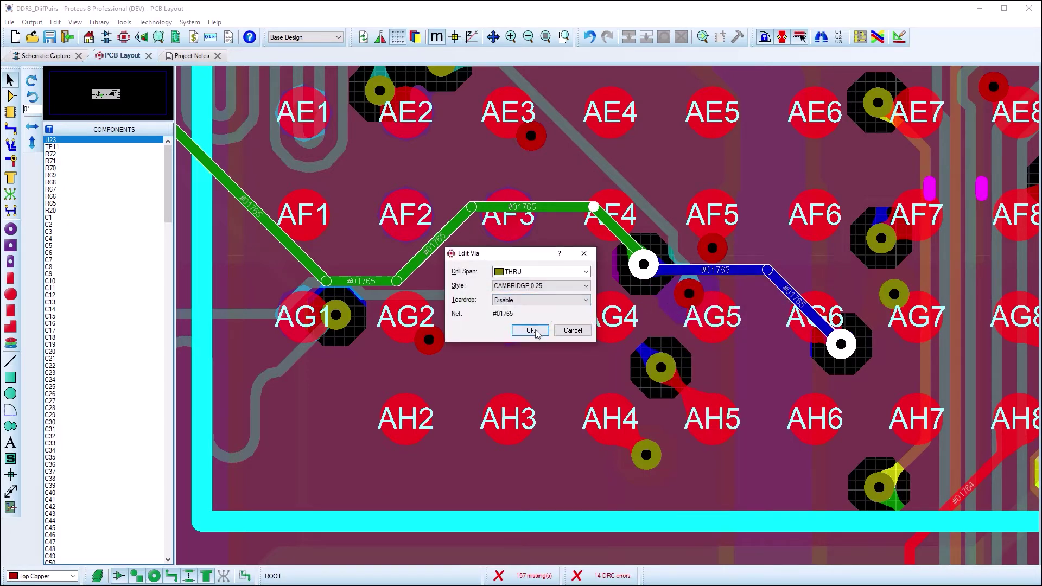
click(533, 331)
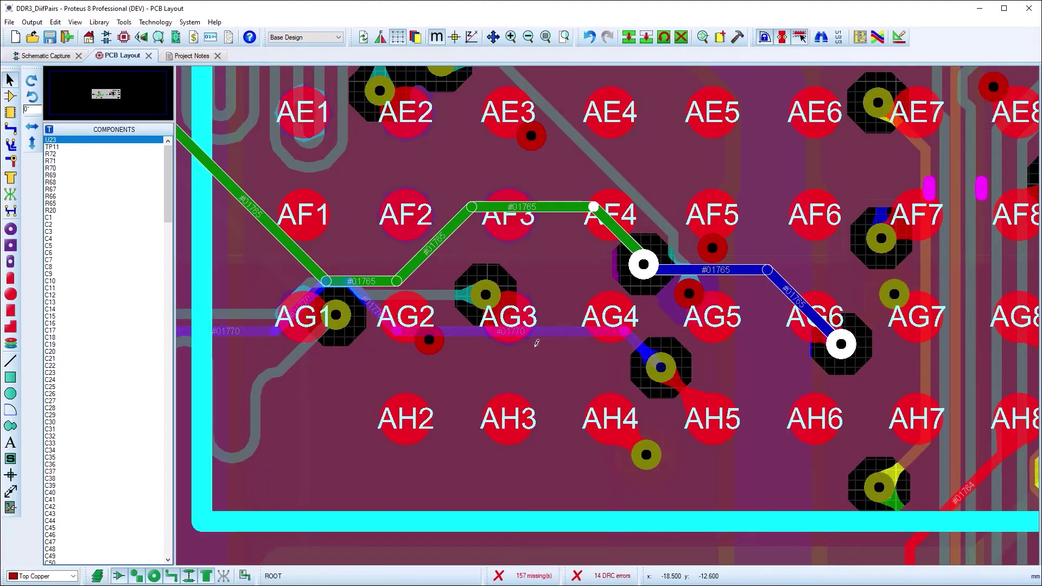
click(536, 343)
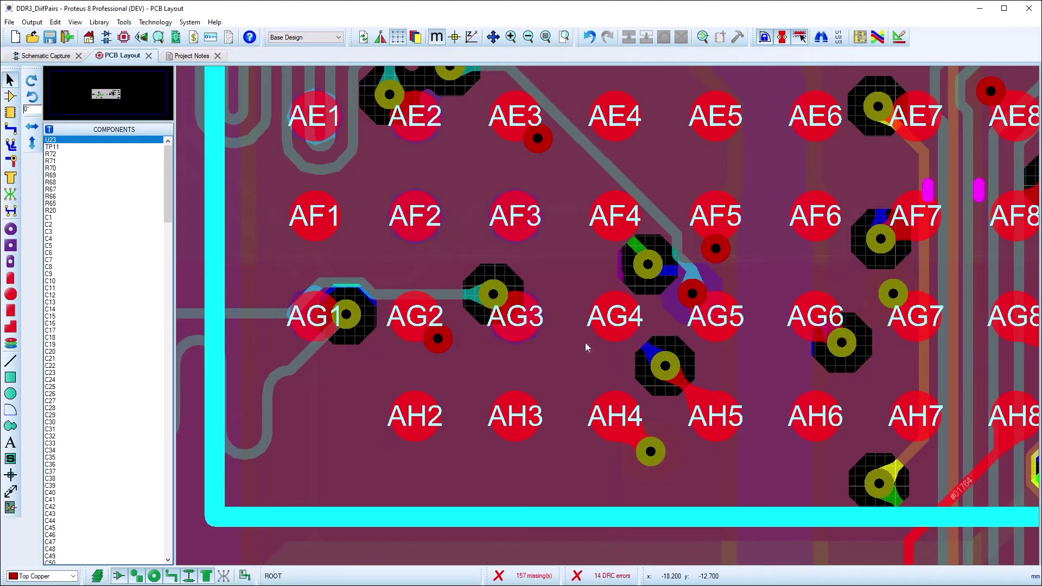
scroll(585, 343, down, 1)
scroll(584, 348, down, 1)
mouse_move(593, 333)
mouse_down()
mouse_move(869, 405)
mouse_move(743, 400)
mouse_up()
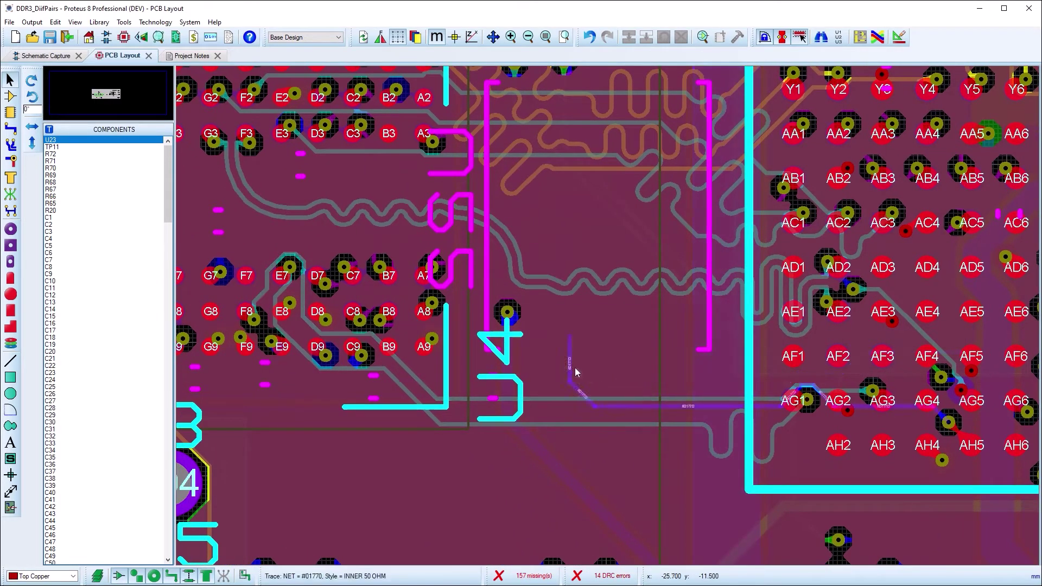
Enable Track Tapering in the teardrop configuration and apply it to the board.
click(153, 22)
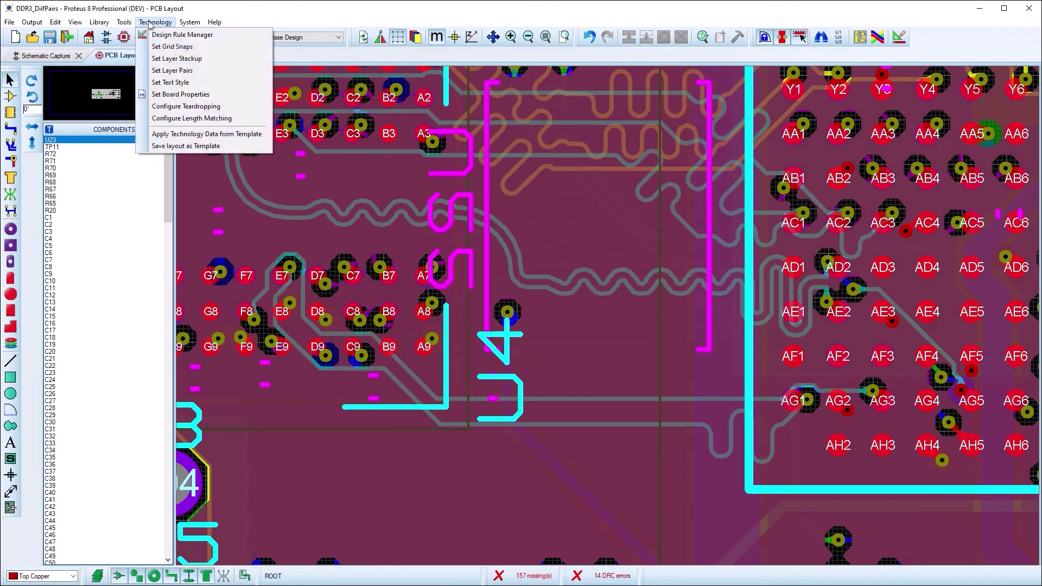
click(179, 107)
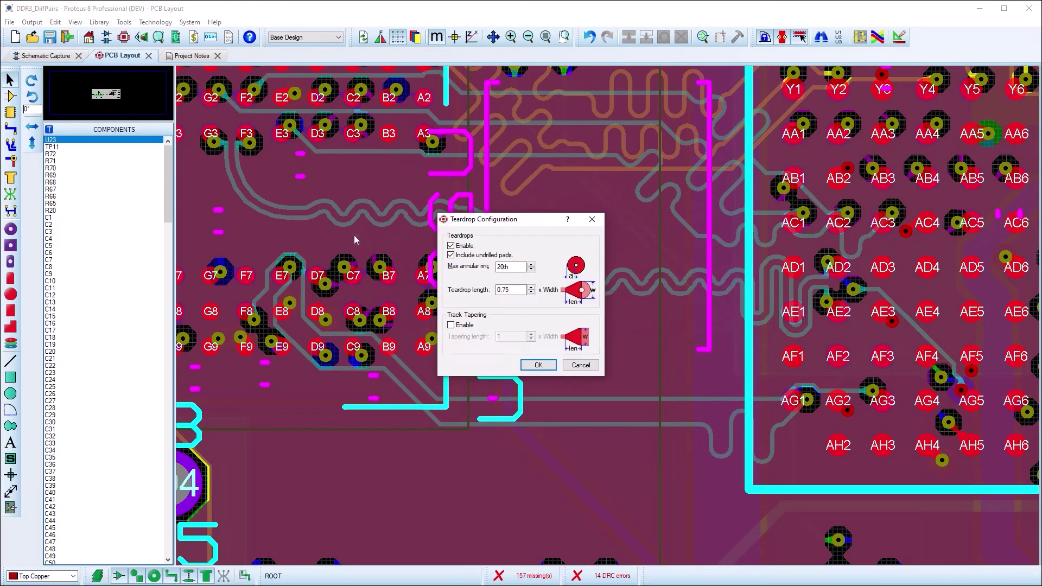
click(451, 327)
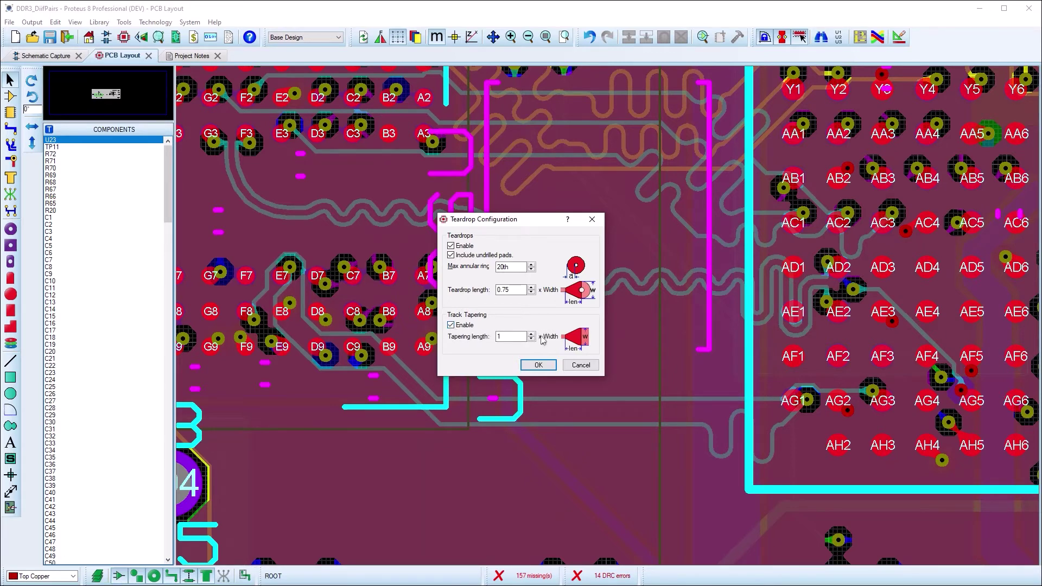
click(541, 364)
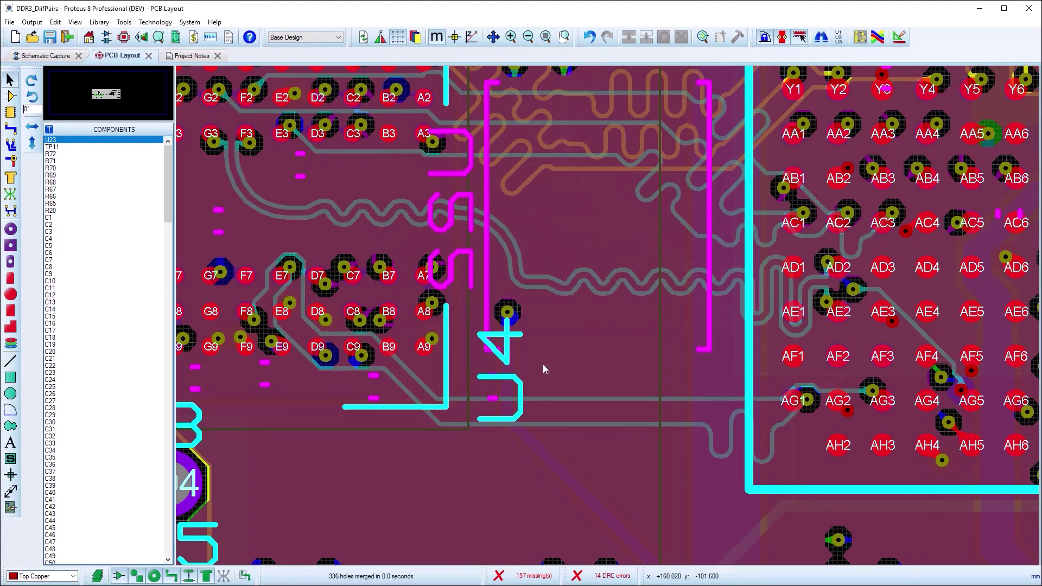
In Track Mode, route a track from pad F7 past U4 and right to pad AF3.
click(11, 128)
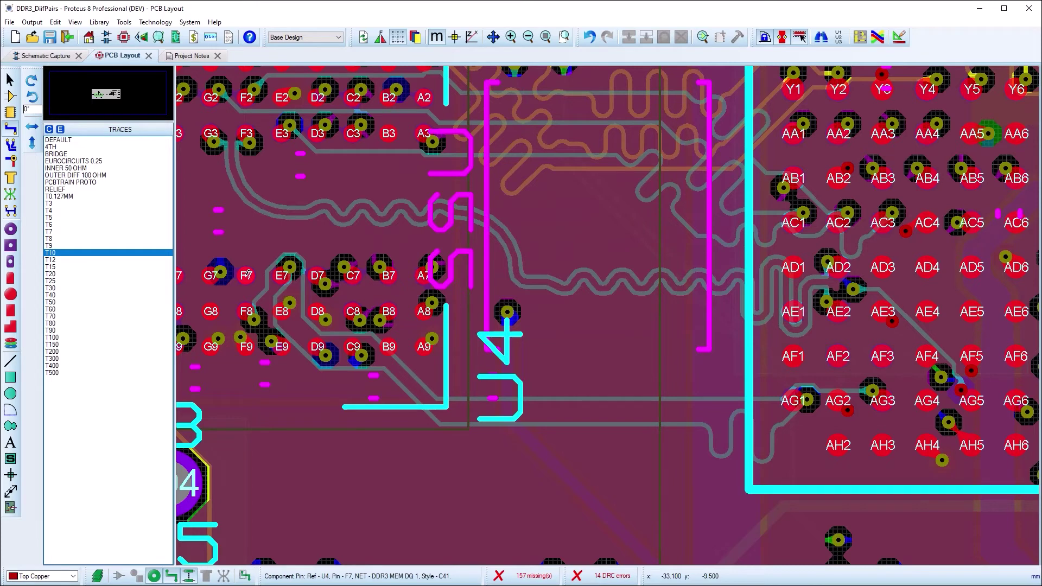
click(246, 275)
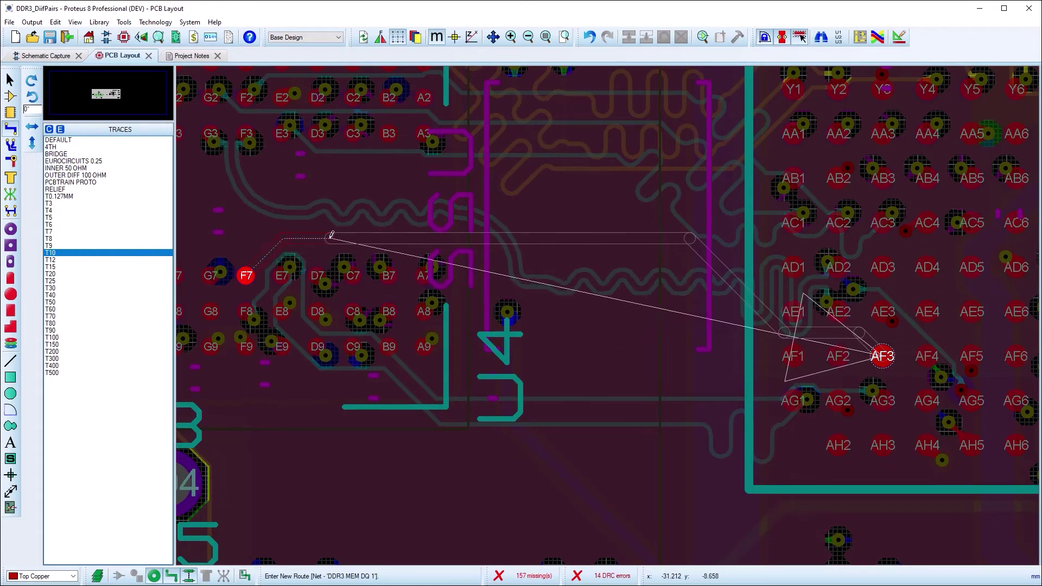
click(450, 242)
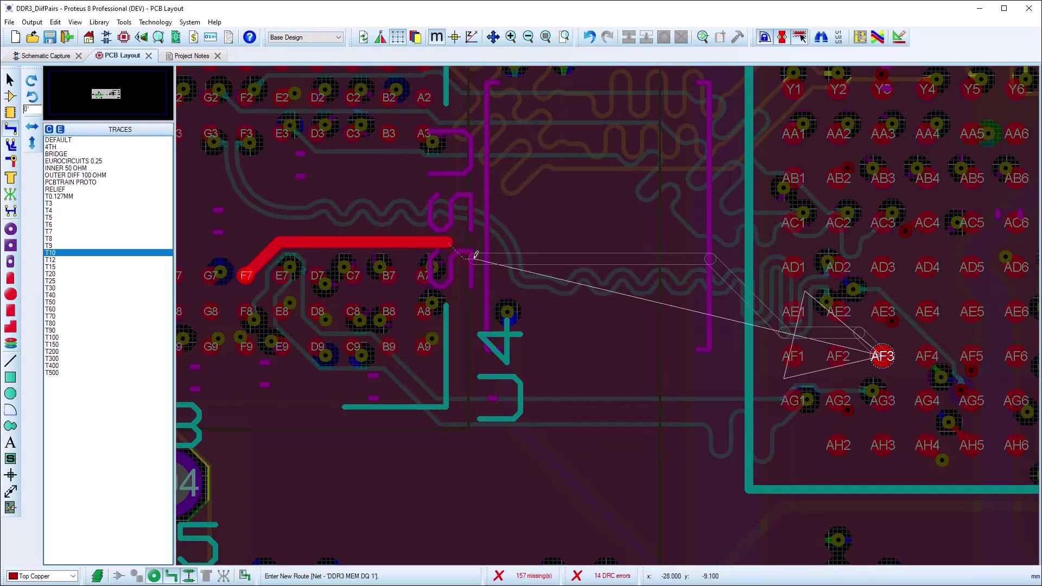
click(527, 290)
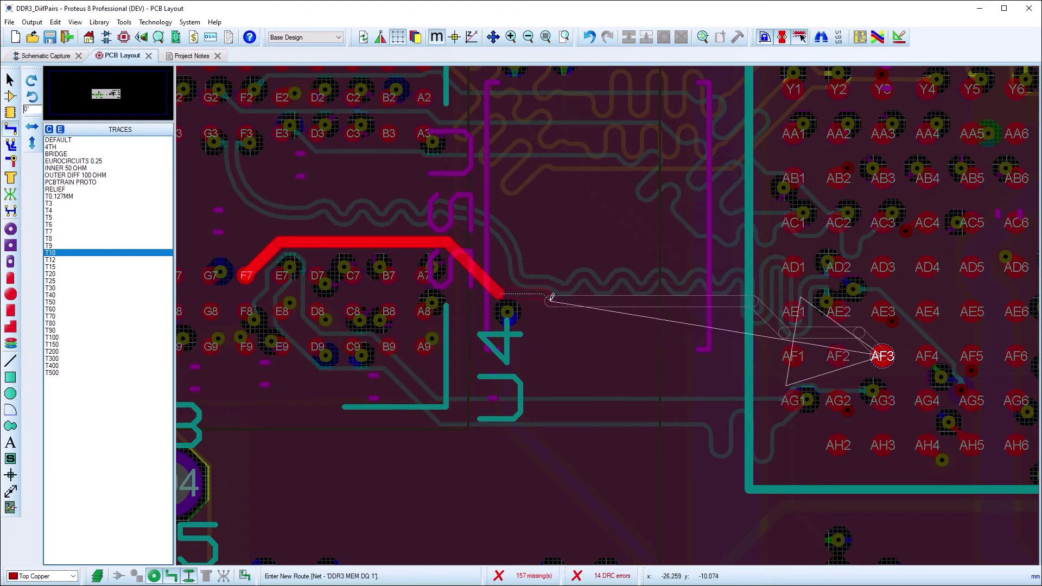
click(624, 333)
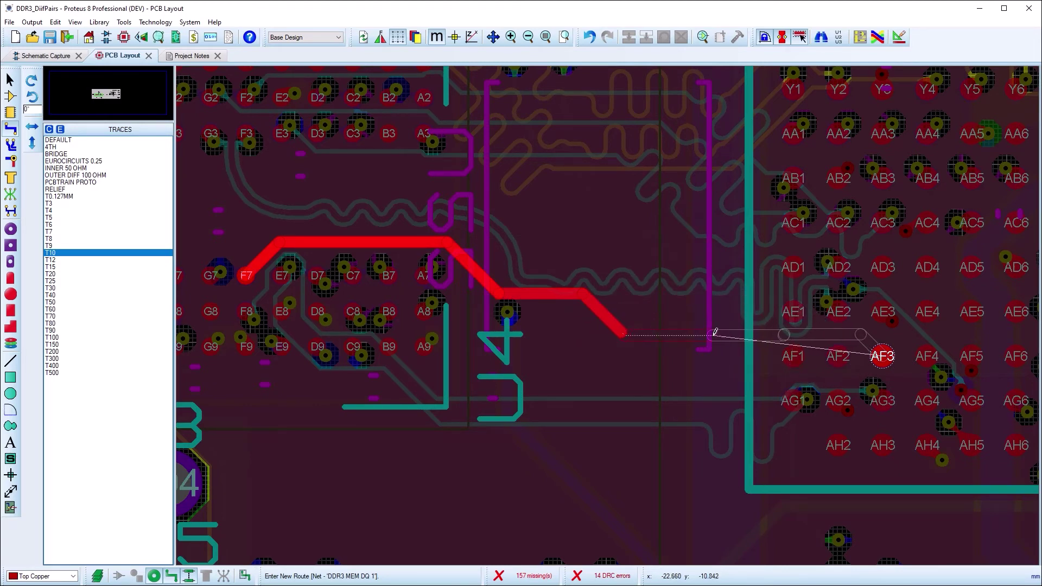
click(771, 334)
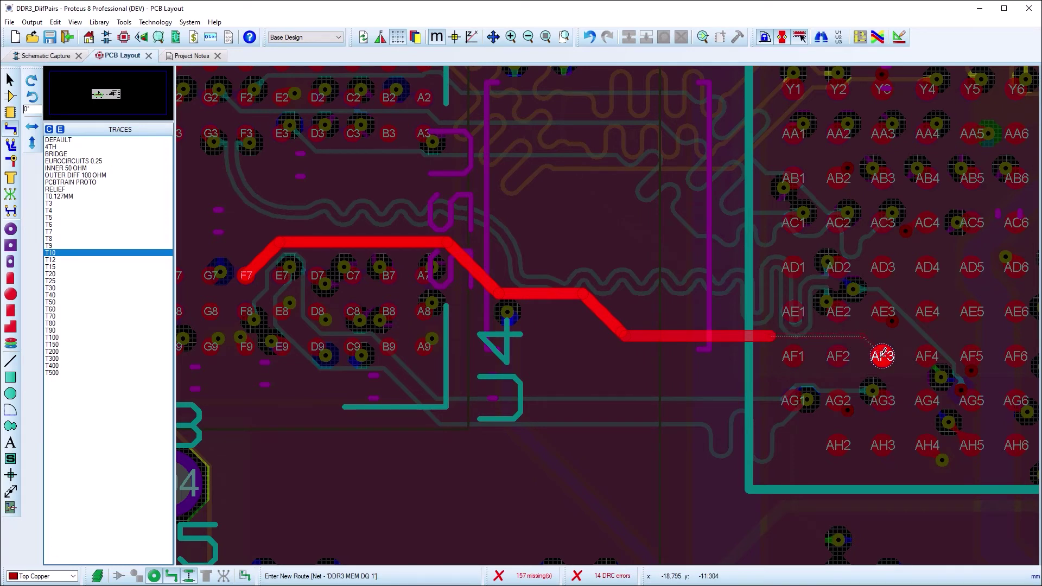
click(884, 353)
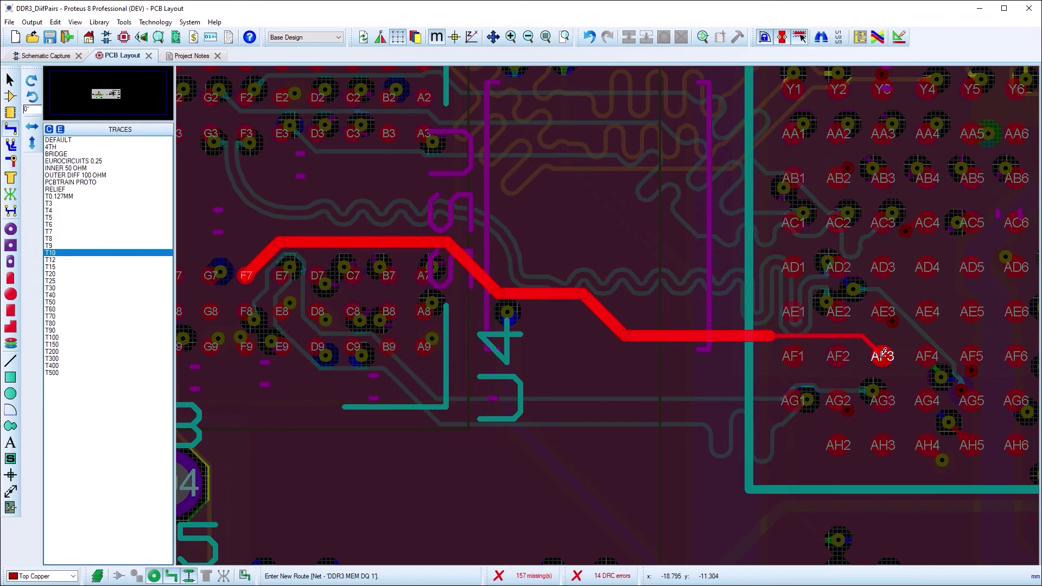
click(883, 353)
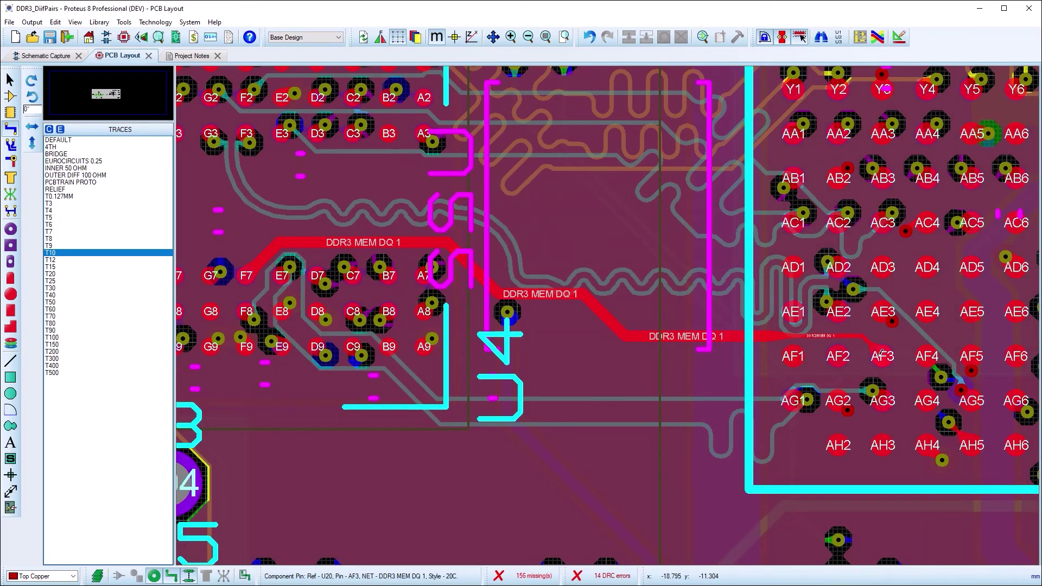
scroll(606, 315, up, 1)
scroll(606, 315, up, 1)
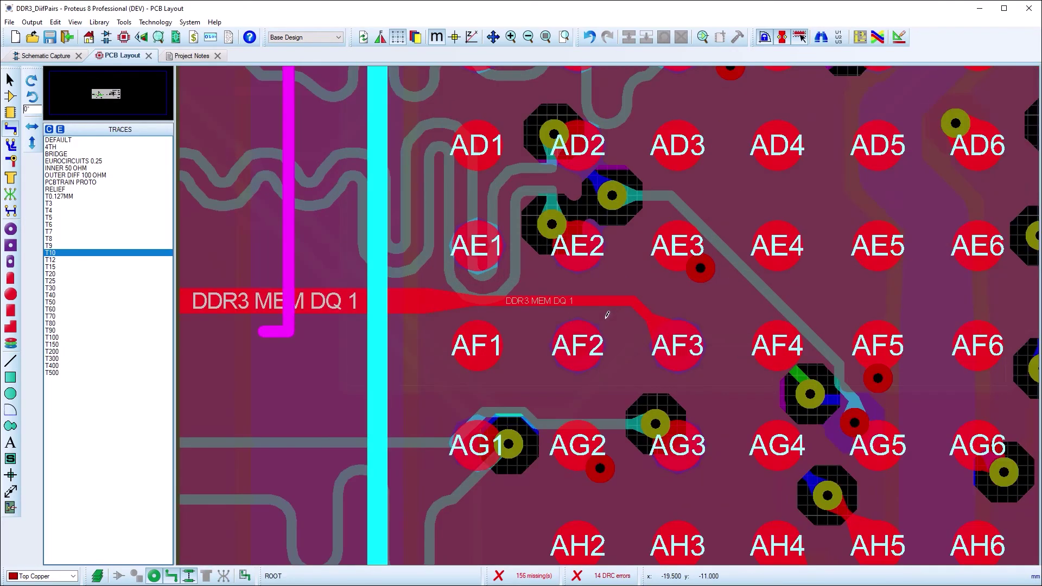
scroll(606, 315, up, 1)
scroll(551, 303, up, 1)
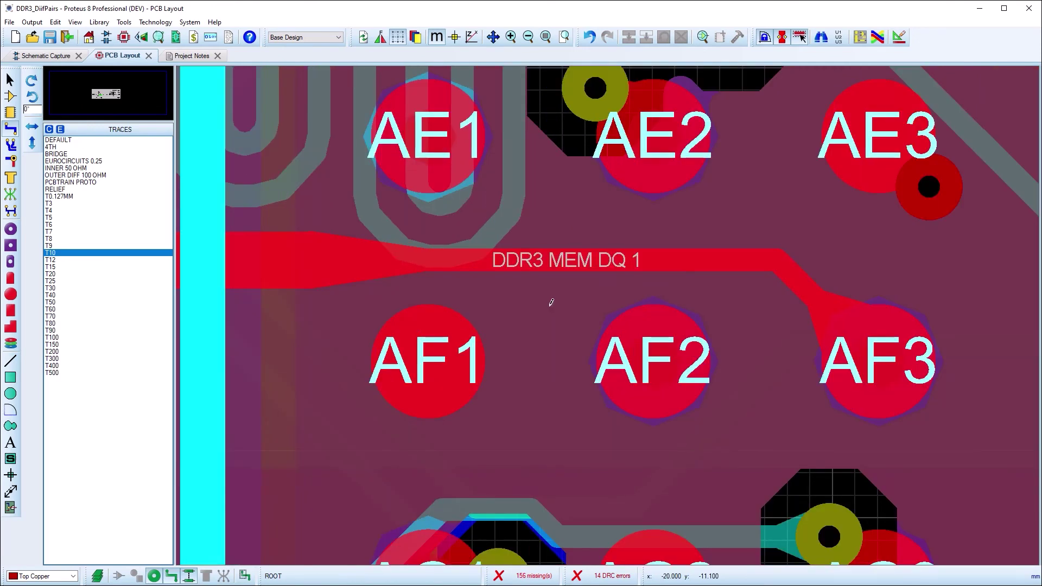